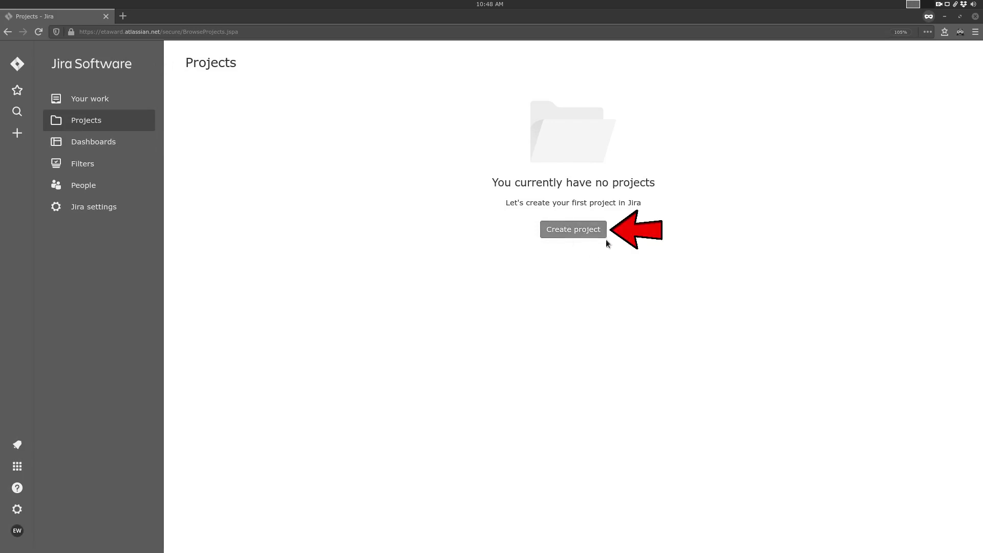
Start creating a new project for Product X.
{"action": "left_click", "coordinate": [569, 235]}
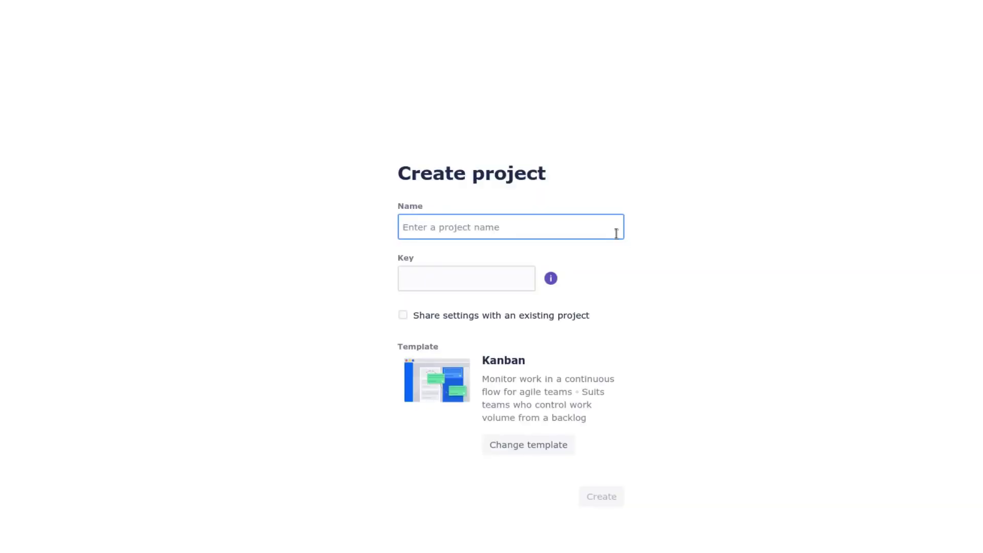
{"action": "type", "text": "Pr"}
{"action": "type", "text": "oduct "}
{"action": "type", "text": "X"}
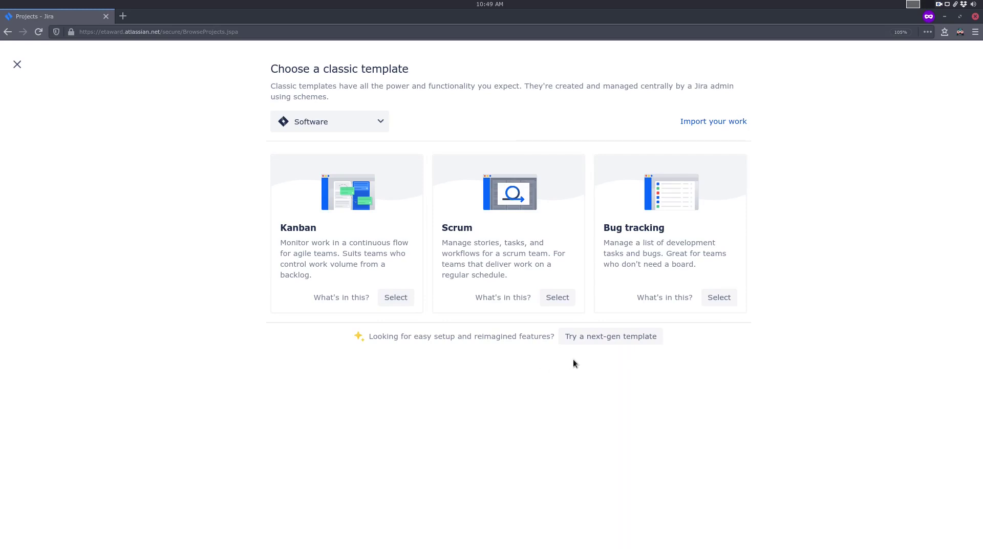
Create the next-gen Kanban project Product X (key PX) with Private access.
{"action": "left_click", "coordinate": [604, 341]}
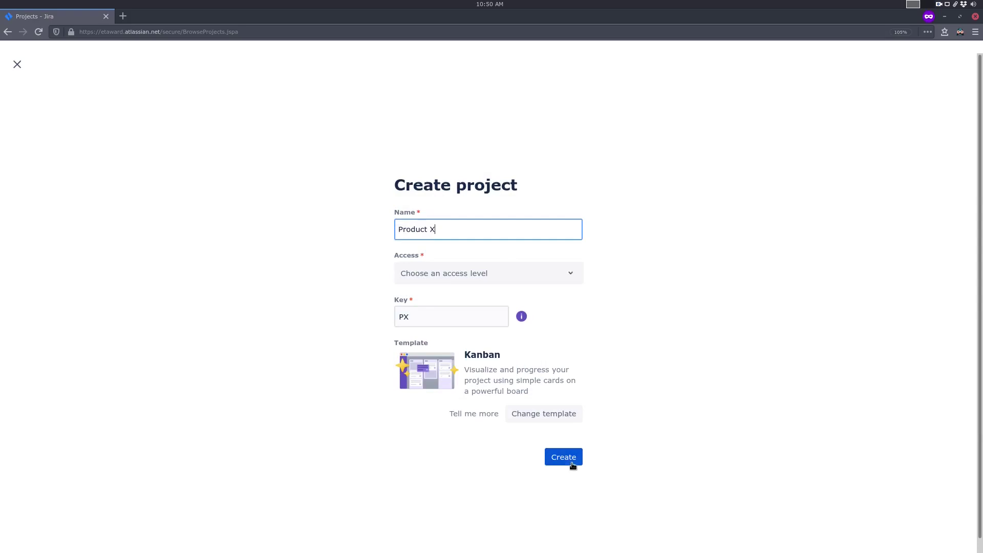
{"action": "left_click", "coordinate": [558, 460]}
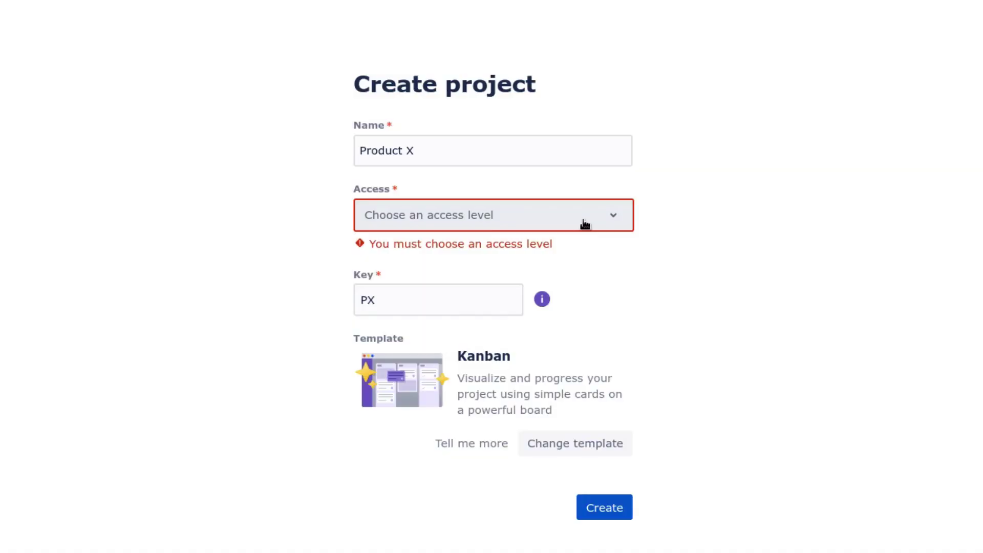
{"action": "left_click", "coordinate": [584, 223]}
{"action": "left_click", "coordinate": [467, 283]}
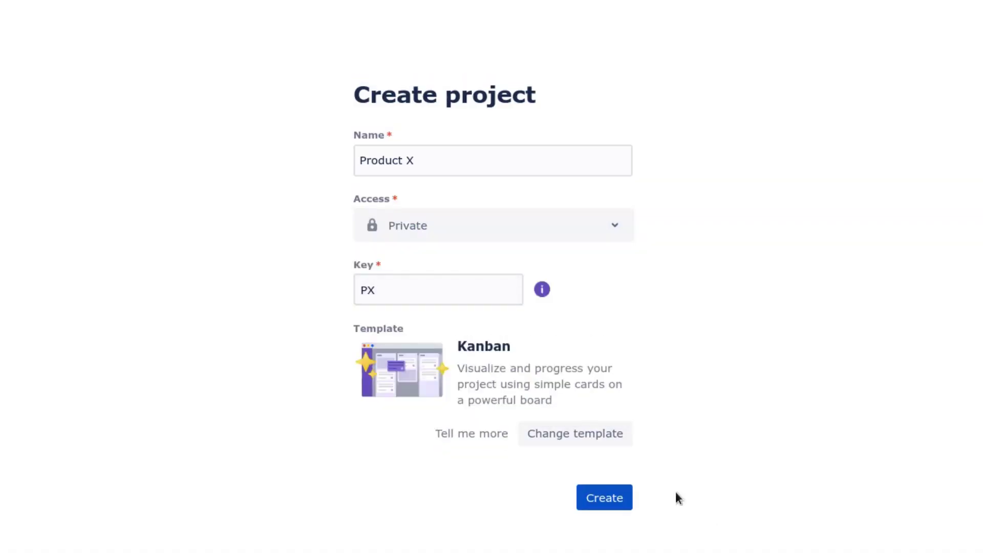
{"action": "left_click", "coordinate": [599, 499]}
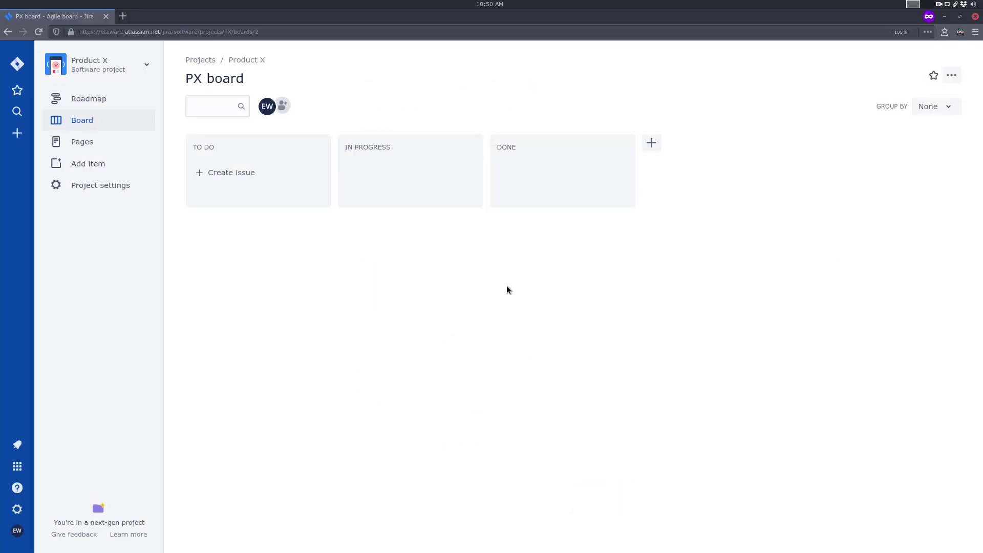
Go to the Product X roadmap and dismiss the onboarding dialog.
{"action": "left_click", "coordinate": [108, 103]}
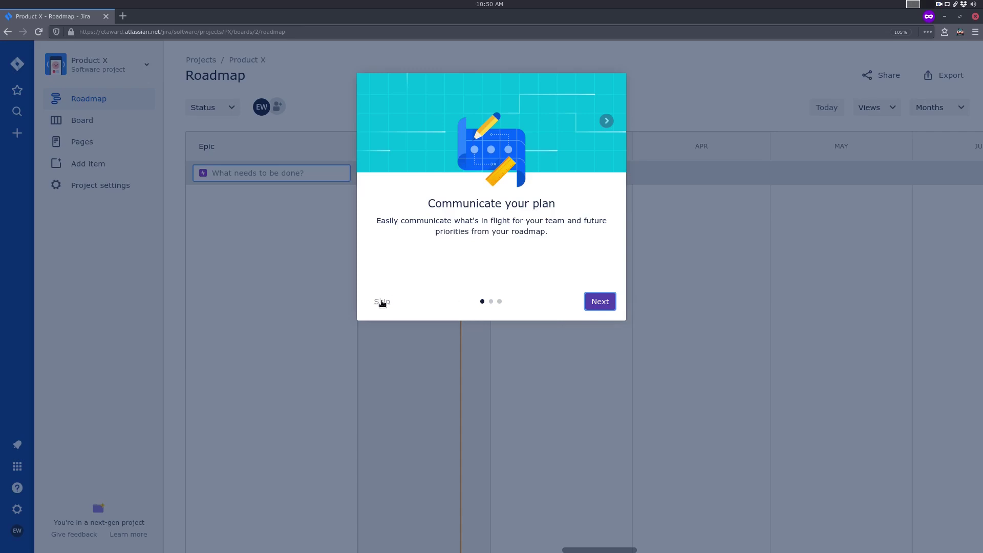
{"action": "left_click", "coordinate": [382, 301]}
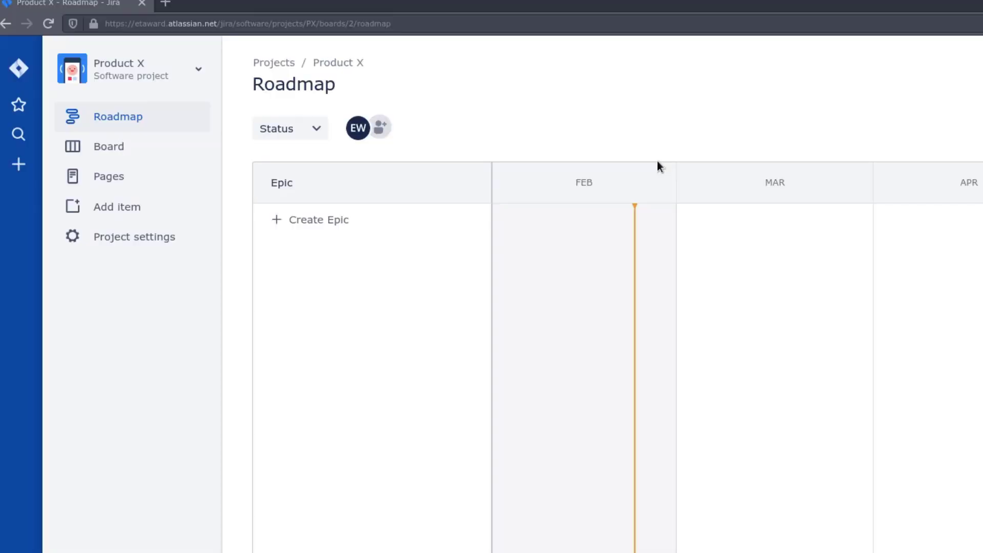
Add three epics to the roadmap: Design, Tests and Go to market.
{"action": "left_click", "coordinate": [377, 222]}
{"action": "type", "text": "D"}
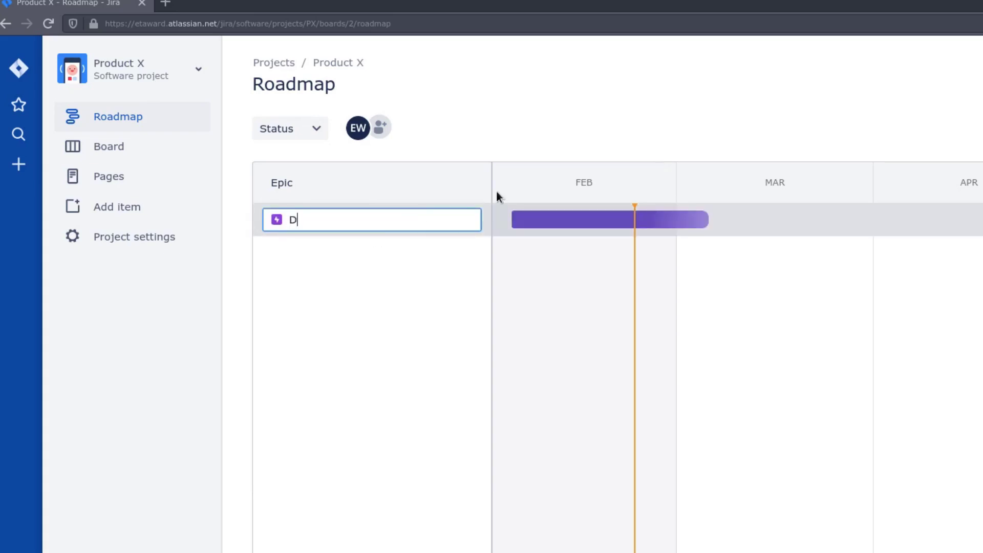
{"action": "type", "text": "easi"}
{"action": "key", "text": "BackSpace"}
{"action": "type", "text": "ign"}
{"action": "key", "text": "Return"}
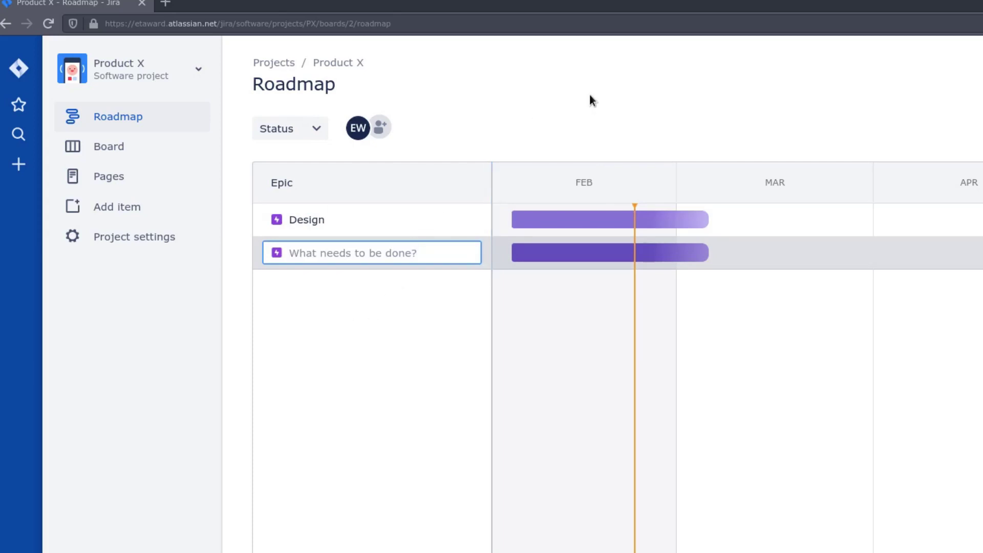
{"action": "type", "text": "Tests"}
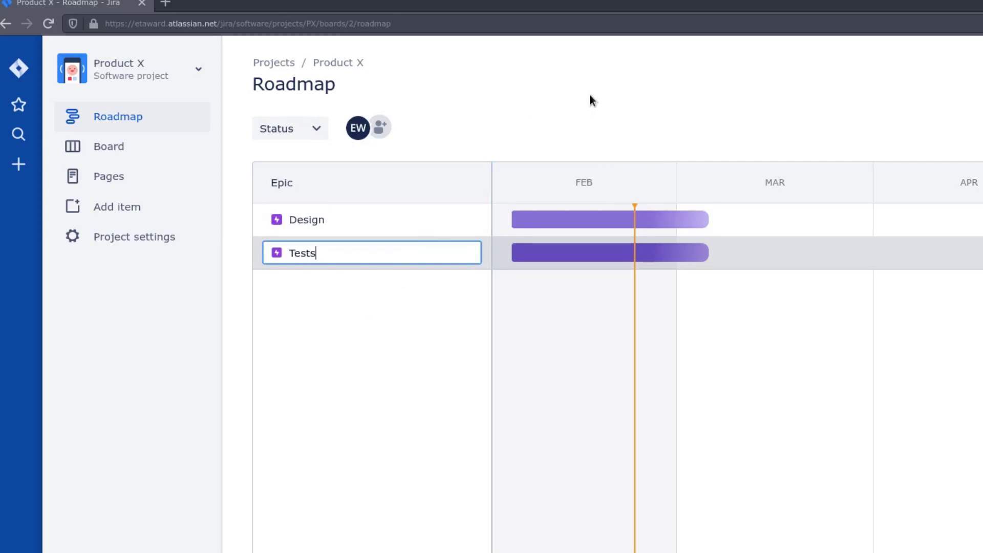
{"action": "key", "text": "Return"}
{"action": "type", "text": "Go to"}
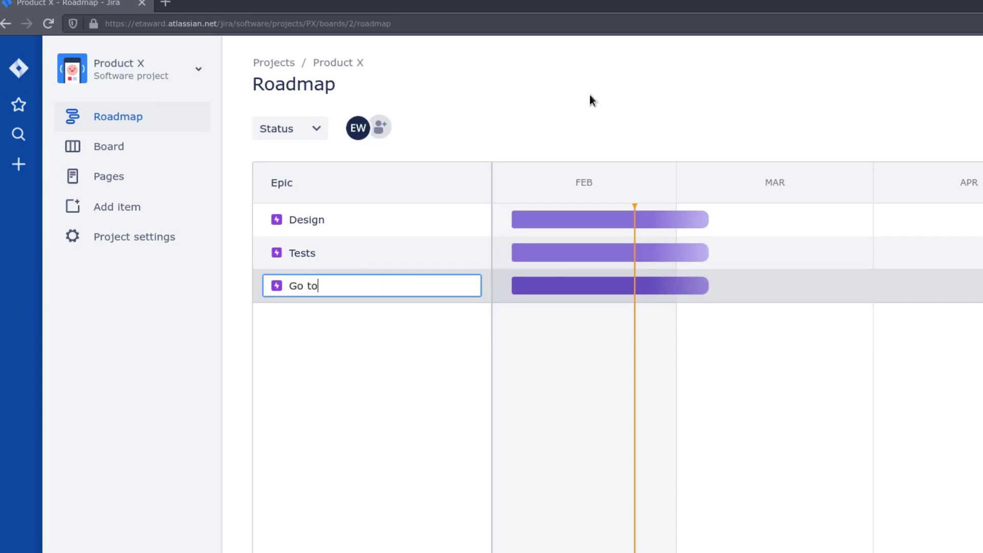
{"action": "type", "text": " market"}
{"action": "key", "text": "Return"}
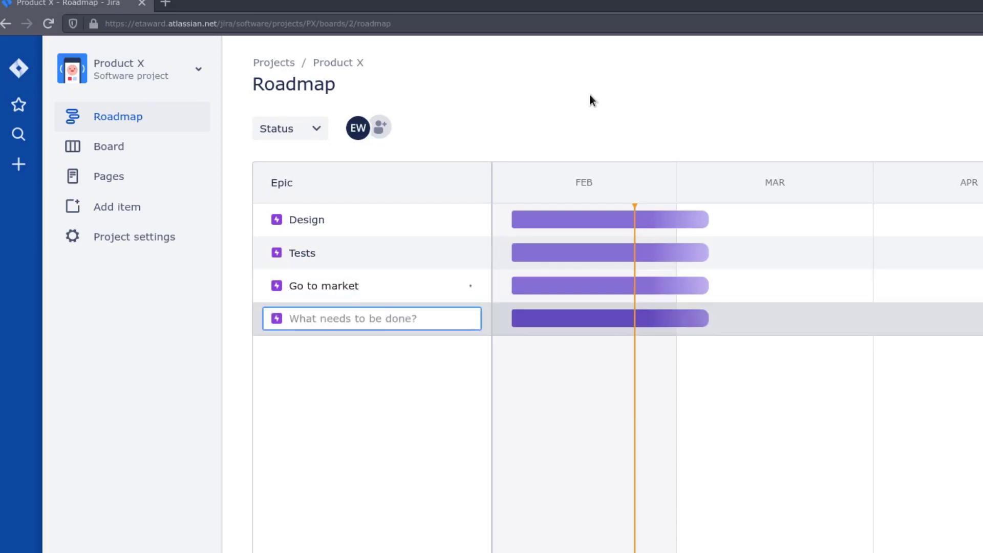
{"action": "key", "text": "Escape"}
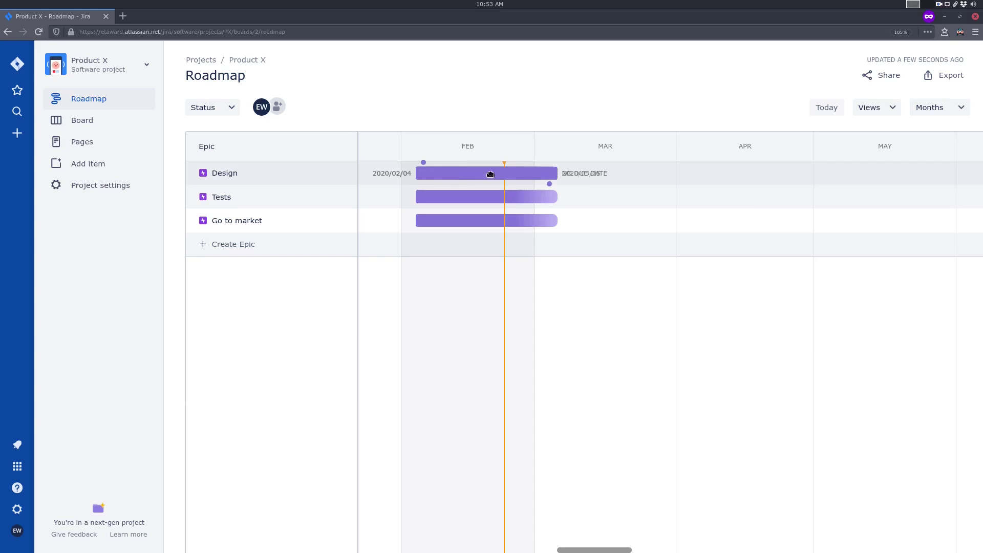
Schedule Design in March, Tests mid-March to April, Go to market mid-April to mid-May.
{"action": "mouse_move", "coordinate": [478, 173]}
{"action": "left_mouse_down"}
{"action": "mouse_move", "coordinate": [443, 177]}
{"action": "mouse_move", "coordinate": [568, 178]}
{"action": "left_mouse_up"}
{"action": "mouse_move", "coordinate": [446, 199]}
{"action": "left_mouse_down"}
{"action": "mouse_move", "coordinate": [660, 197]}
{"action": "mouse_move", "coordinate": [644, 199]}
{"action": "left_mouse_up"}
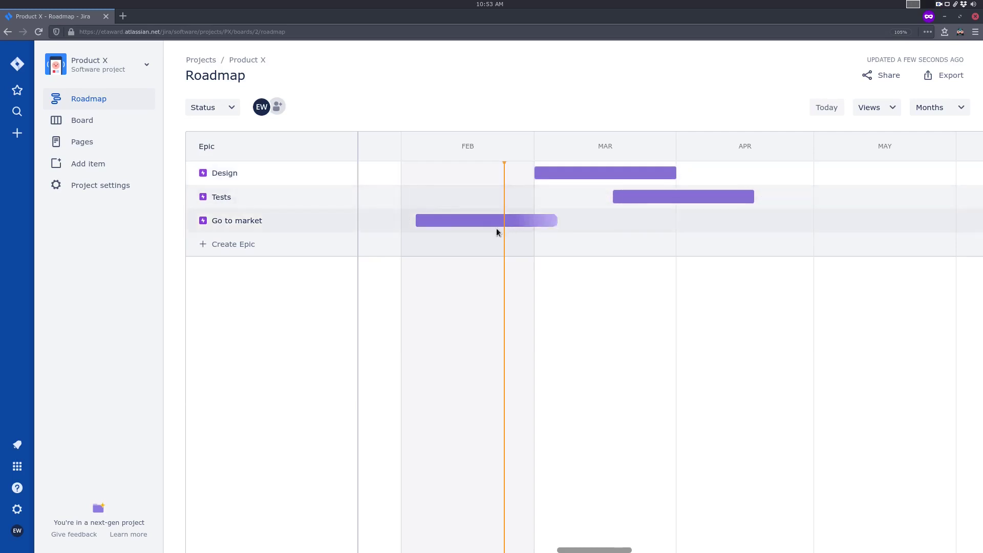
{"action": "mouse_move", "coordinate": [485, 230]}
{"action": "left_mouse_down"}
{"action": "mouse_move", "coordinate": [471, 220]}
{"action": "mouse_move", "coordinate": [778, 220]}
{"action": "left_mouse_up"}
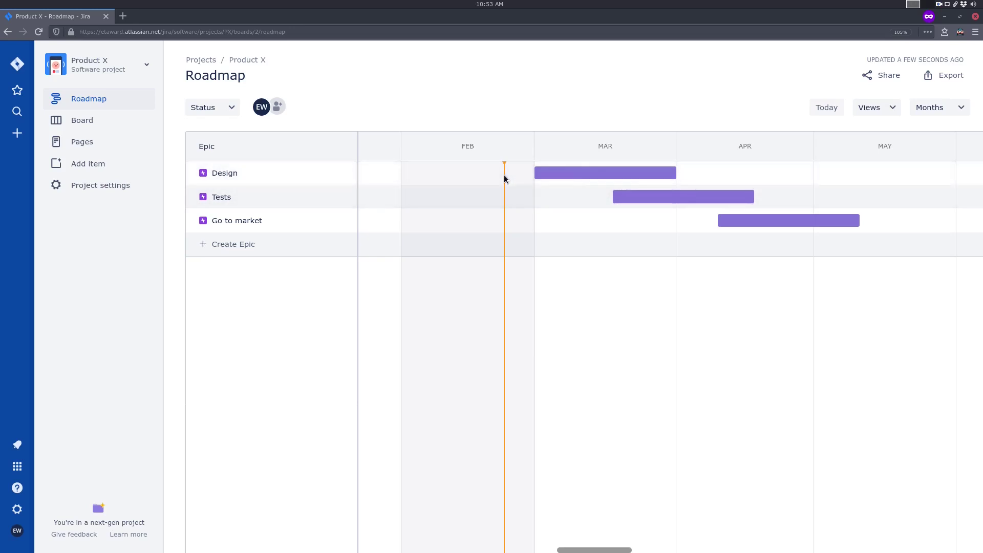
Try the Weeks and Months timeline scales, then settle on Quarters.
{"action": "left_click", "coordinate": [948, 111]}
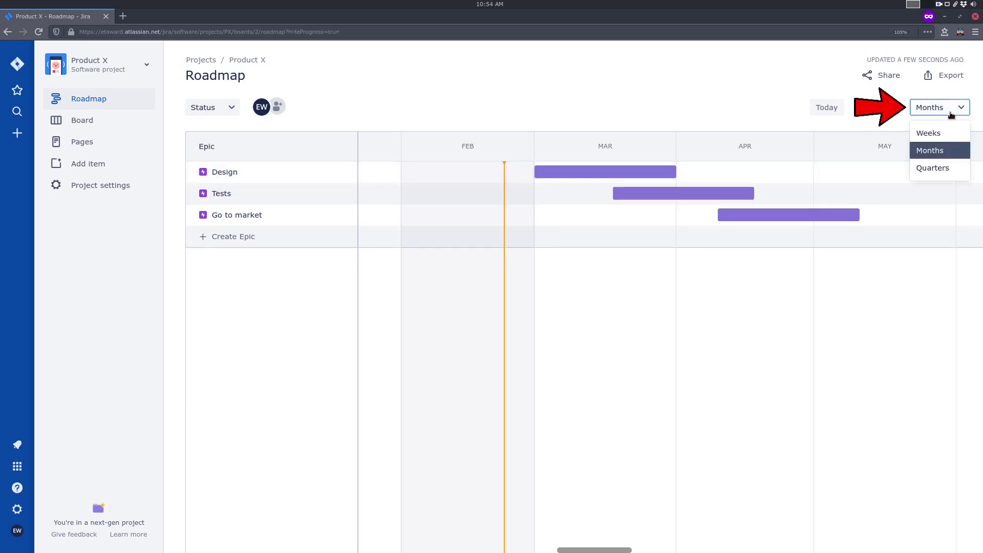
{"action": "left_click", "coordinate": [911, 130]}
{"action": "left_click", "coordinate": [953, 114]}
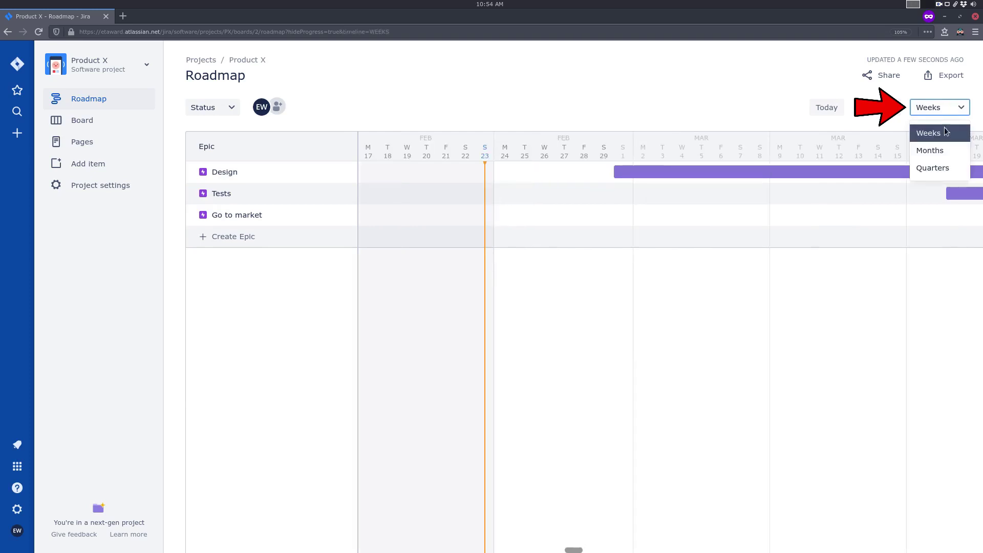
{"action": "left_click", "coordinate": [930, 151]}
{"action": "left_click", "coordinate": [940, 114]}
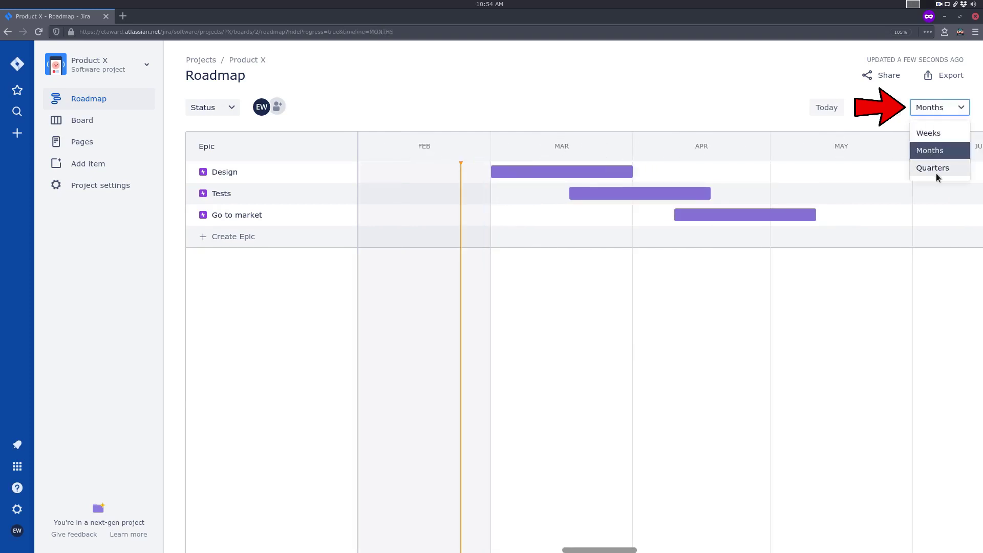
{"action": "left_click", "coordinate": [934, 170]}
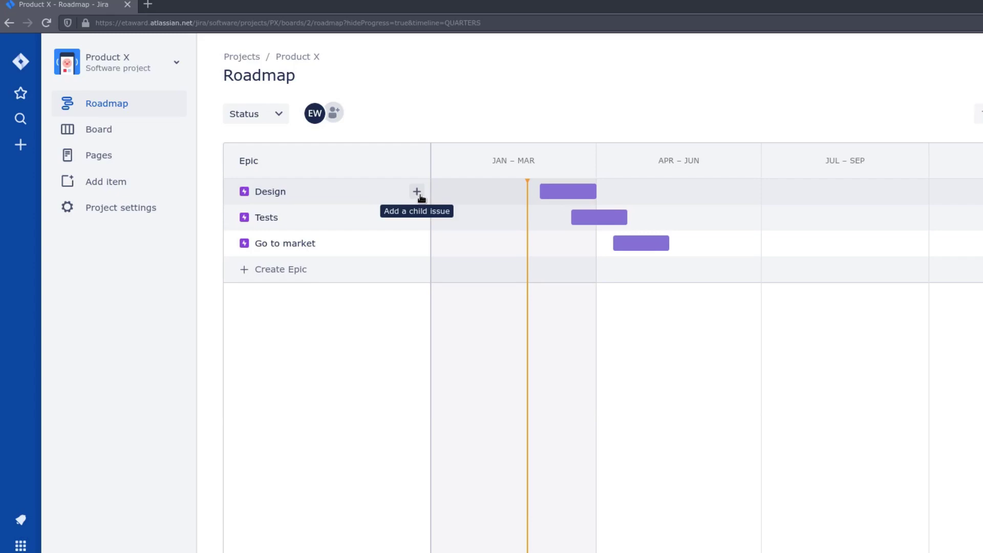
Add child issues Create designs, Develop app and Local tests under the Design epic.
{"action": "left_click", "coordinate": [417, 192]}
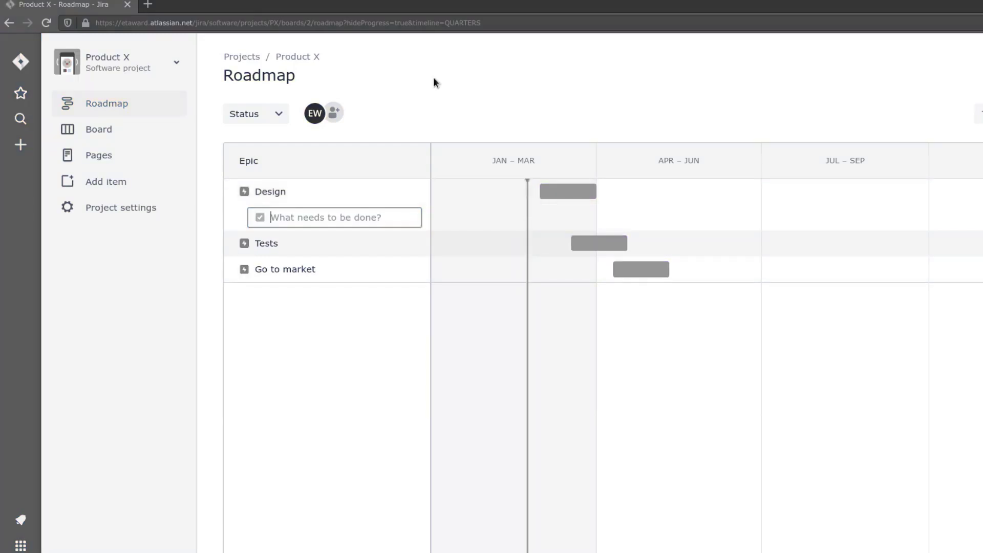
{"action": "type", "text": "Create d"}
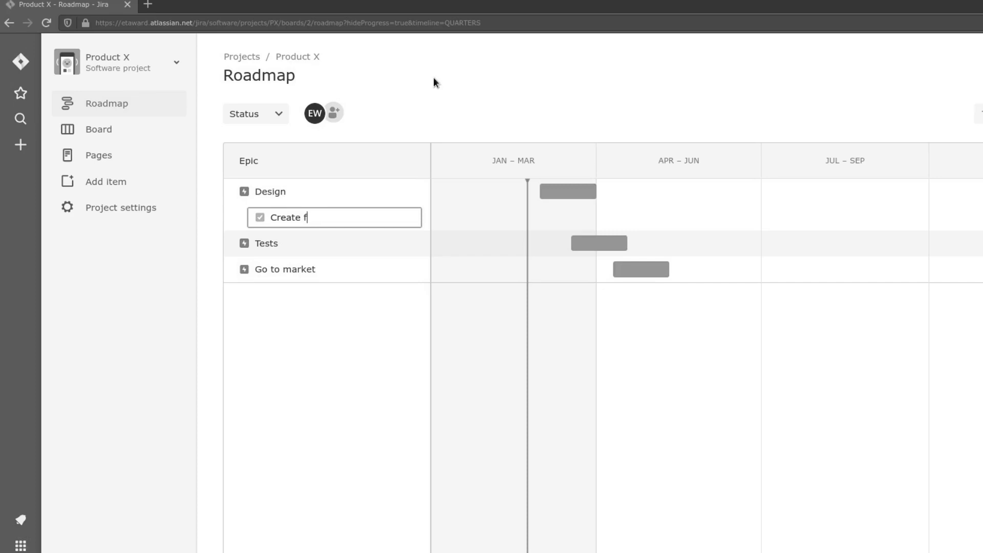
{"action": "type", "text": "esigns"}
{"action": "key", "text": "Return"}
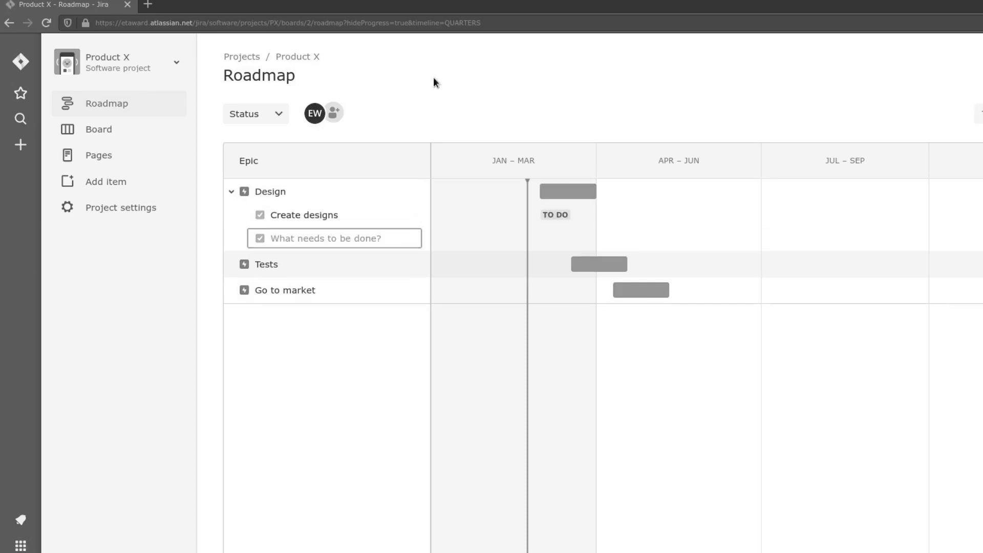
{"action": "type", "text": "Develop app"}
{"action": "key", "text": "Return"}
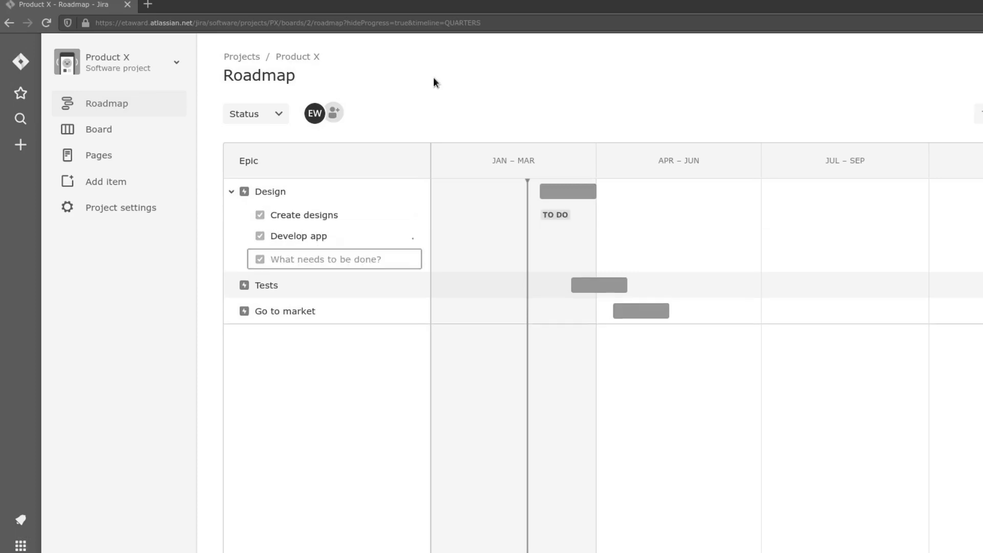
{"action": "type", "text": "Local tests"}
{"action": "key", "text": "Return"}
{"action": "key", "text": "Escape"}
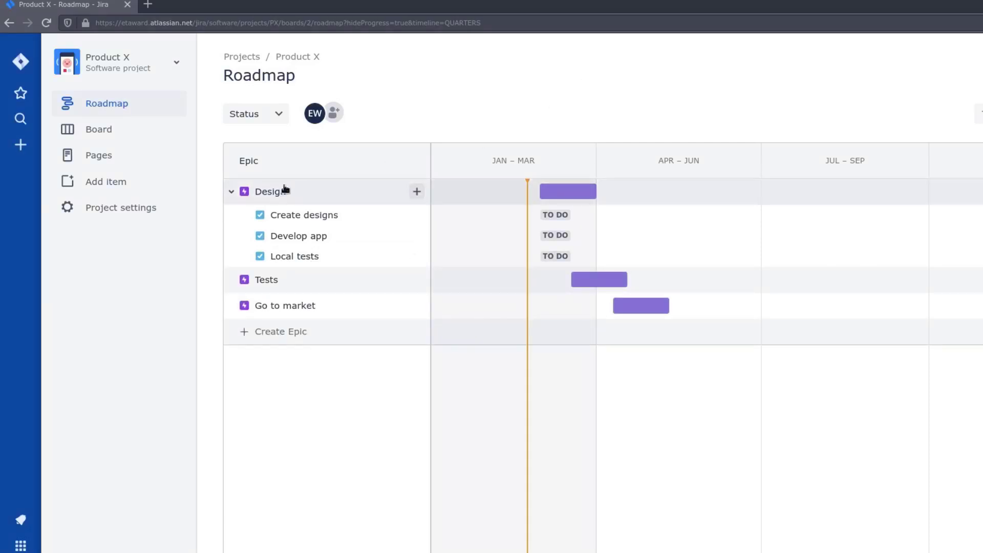
Collapse and re-expand the Design epic to check its child issues.
{"action": "left_click", "coordinate": [231, 192]}
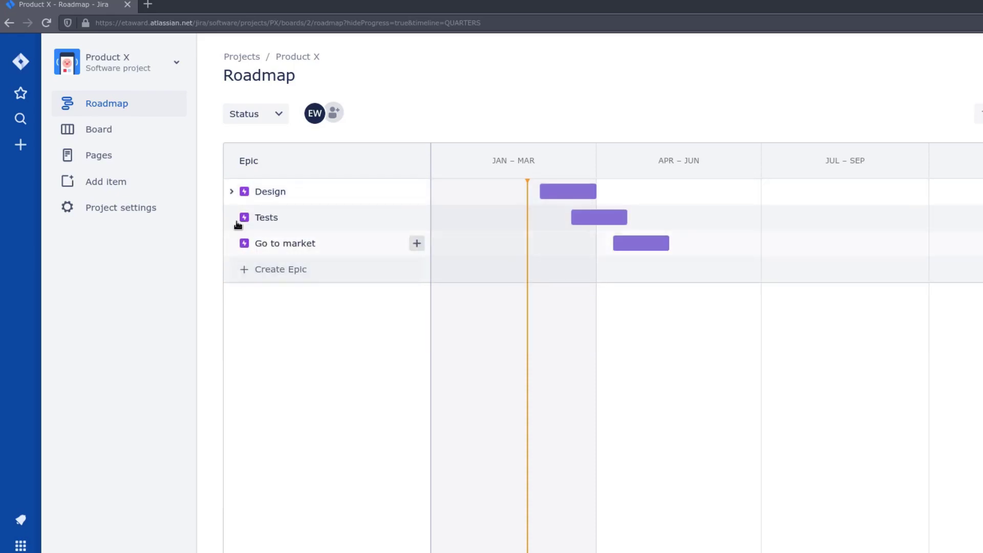
{"action": "left_click", "coordinate": [232, 193]}
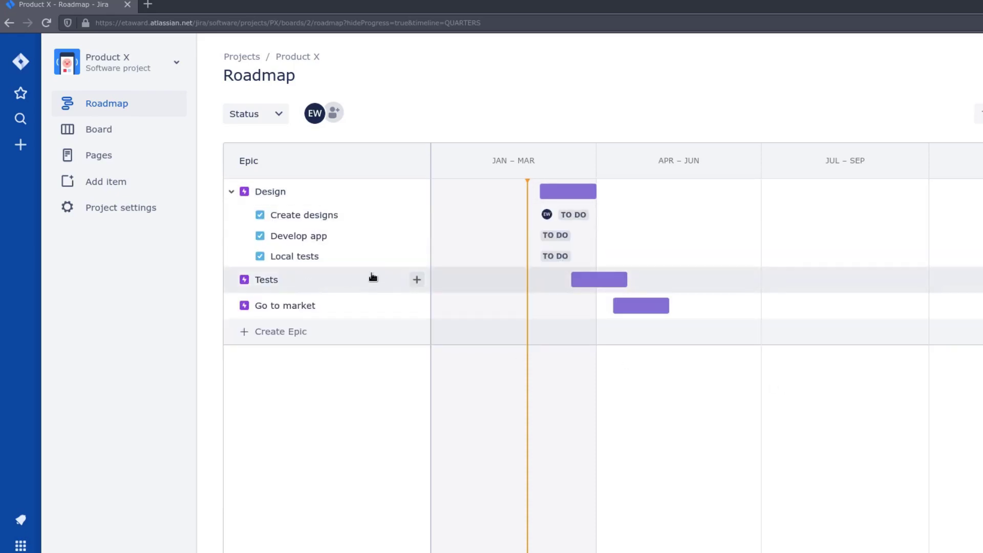
Add QA tests and Tests on pre-prod as child issues of the Tests epic.
{"action": "left_click", "coordinate": [417, 280]}
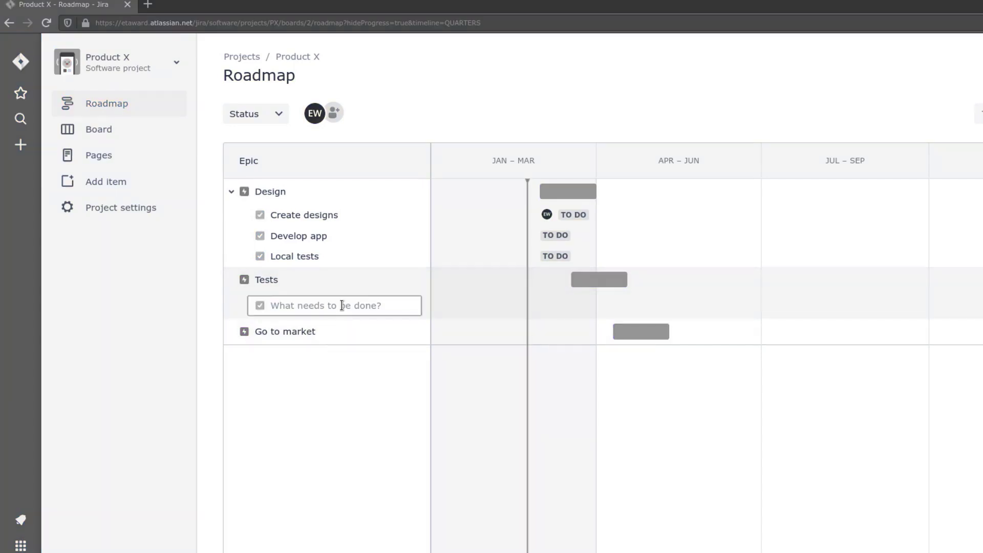
{"action": "type", "text": "QA tests"}
{"action": "key", "text": "Return"}
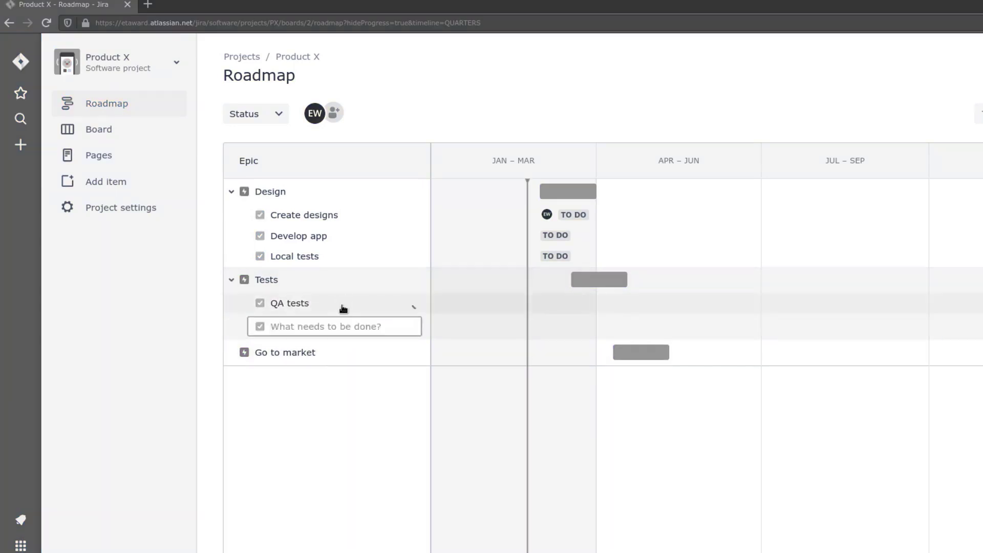
{"action": "type", "text": "Tests on pre-pr"}
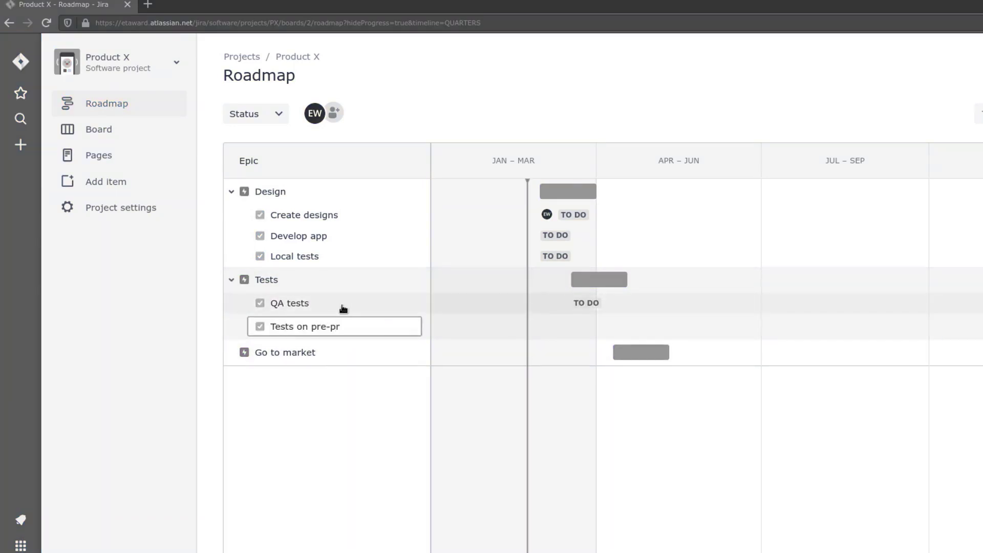
{"action": "type", "text": "od"}
{"action": "key", "text": "Return"}
{"action": "key", "text": "Escape"}
Add Marketing, Docs and Videos preparation as child issues of Go to market.
{"action": "left_click", "coordinate": [417, 347]}
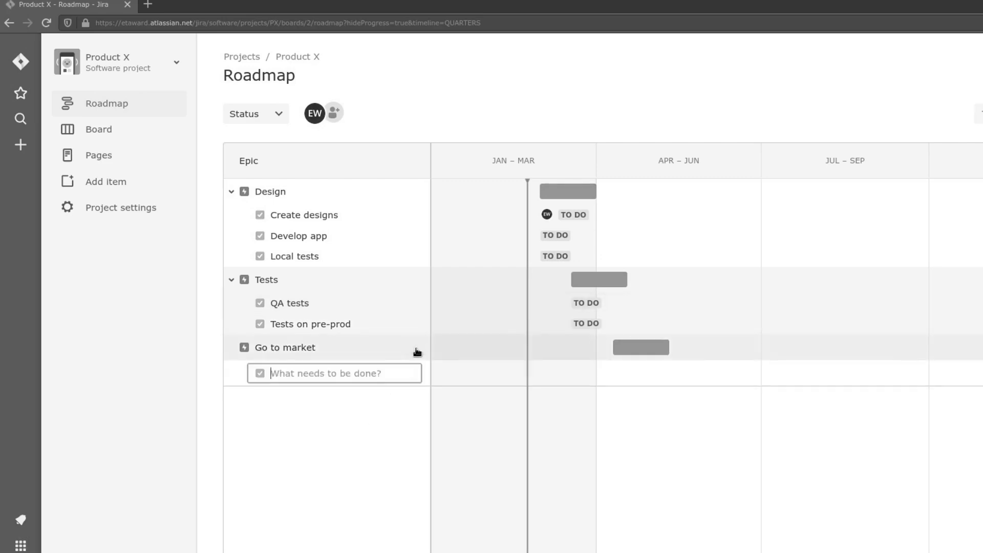
{"action": "type", "text": "Marketing preparation"}
{"action": "key", "text": "Return"}
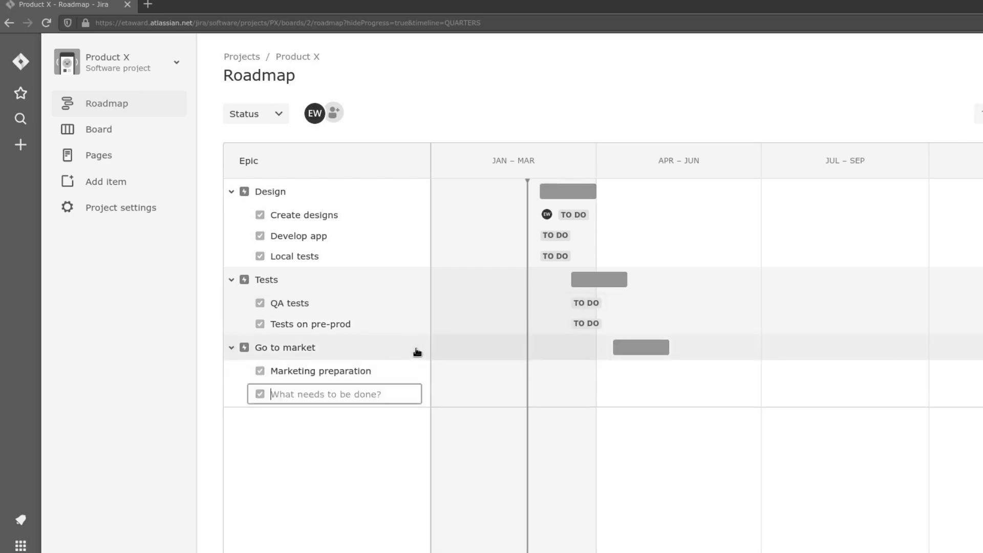
{"action": "type", "text": "Docs preparation"}
{"action": "key", "text": "Return"}
{"action": "type", "text": "Vide"}
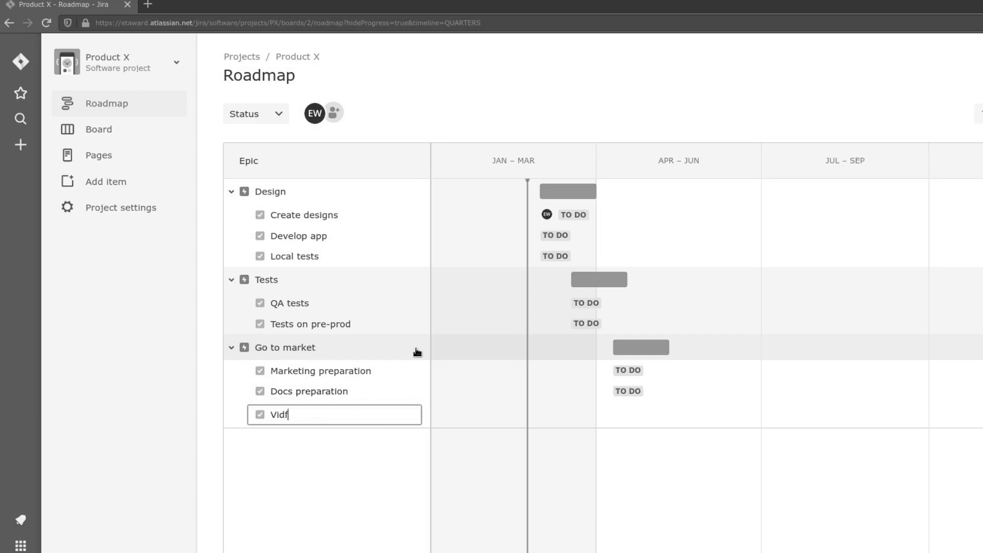
{"action": "type", "text": "os preparation"}
{"action": "key", "text": "Return"}
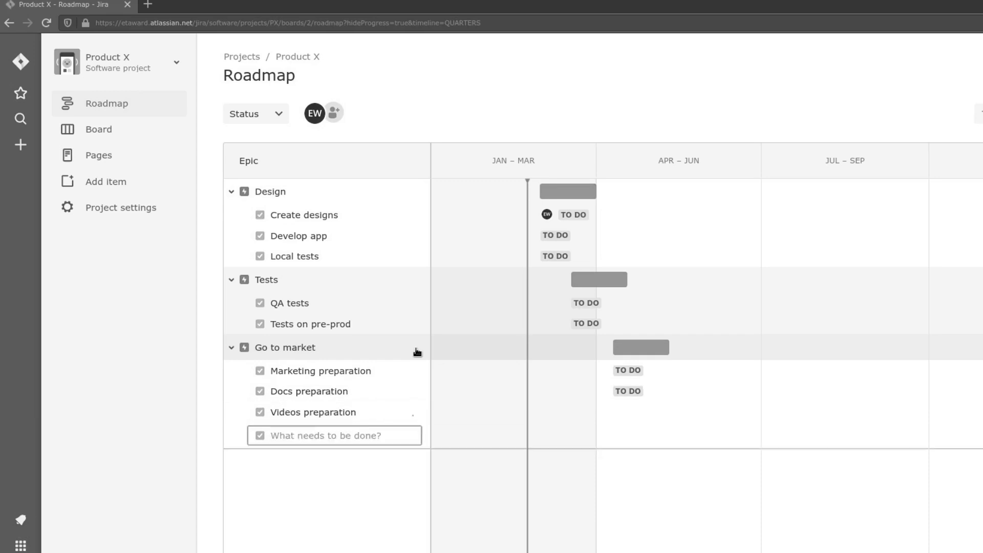
{"action": "key", "text": "Escape"}
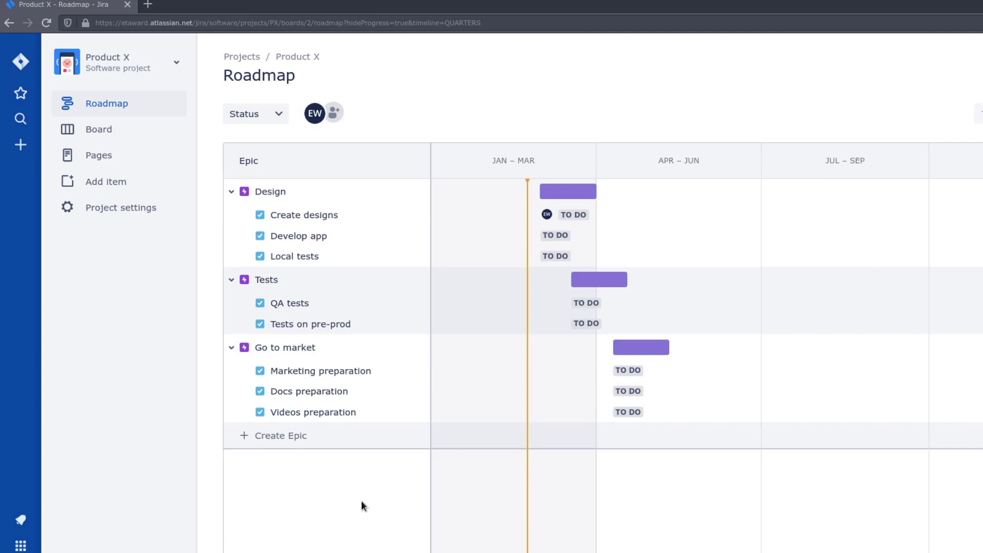
Collapse the Go to market, Tests and Design epics on the roadmap.
{"action": "left_click", "coordinate": [231, 348]}
{"action": "left_click", "coordinate": [232, 280]}
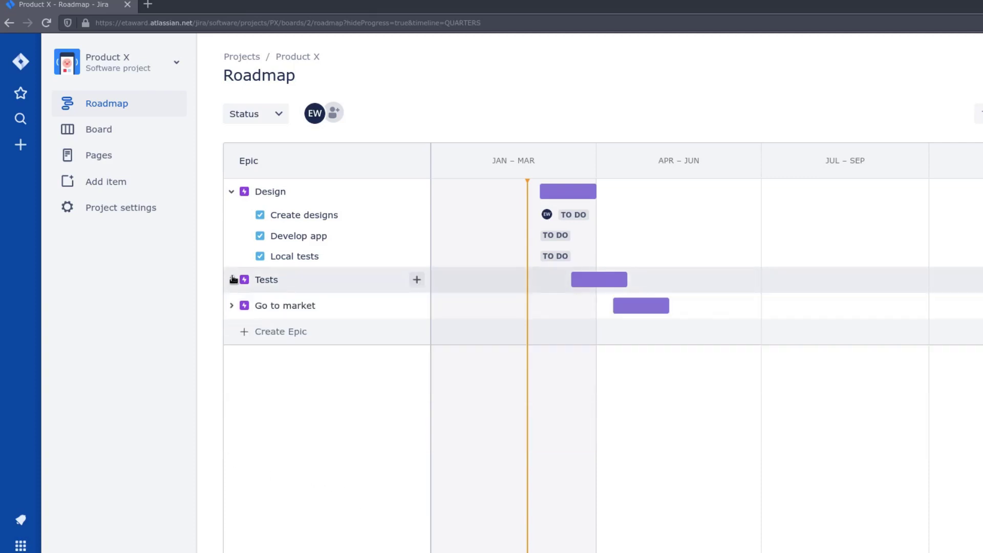
{"action": "left_click", "coordinate": [231, 191]}
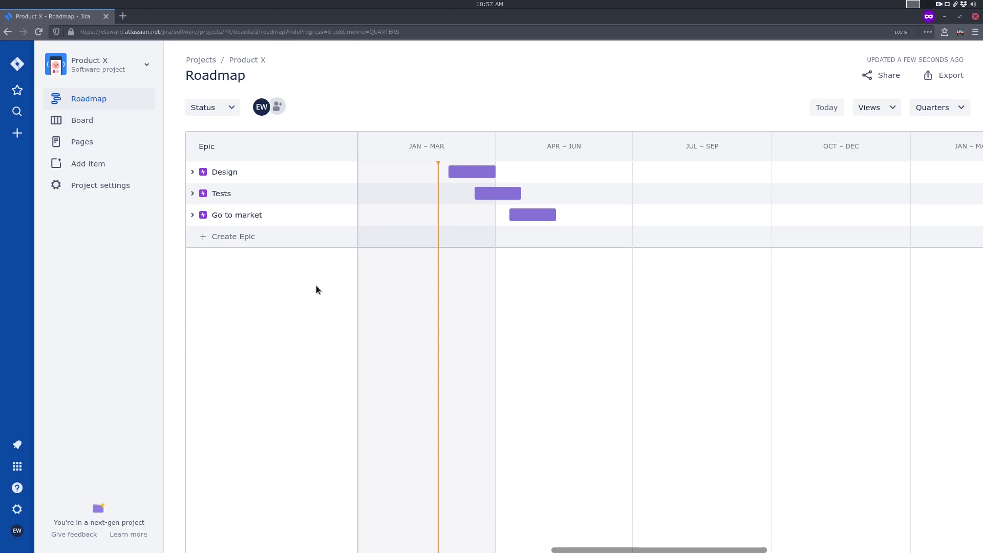
On the PX board, move Create designs, Develop app and Local tests into In Progress.
{"action": "left_click", "coordinate": [111, 125]}
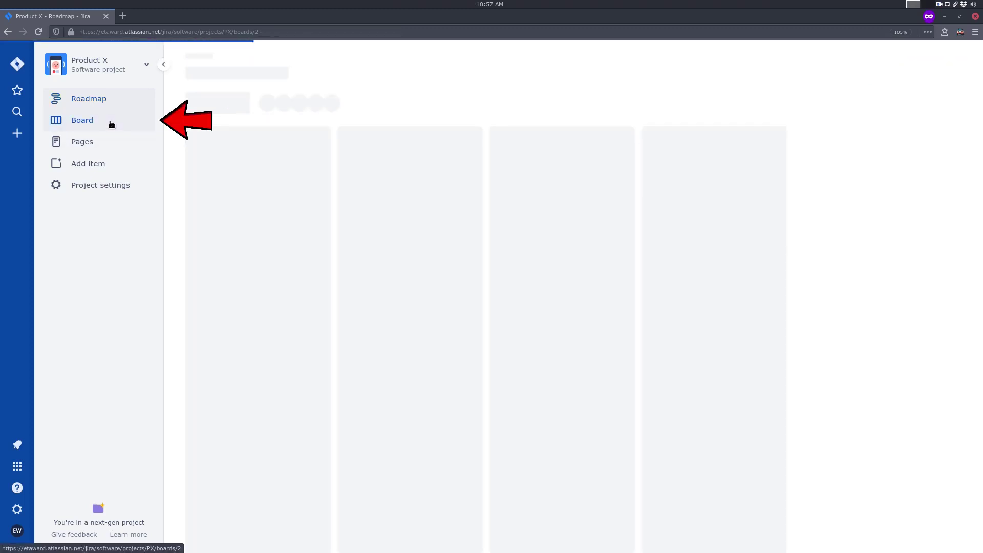
{"action": "scroll", "coordinate": [373, 369], "scroll_direction": "down", "scroll_amount": 2}
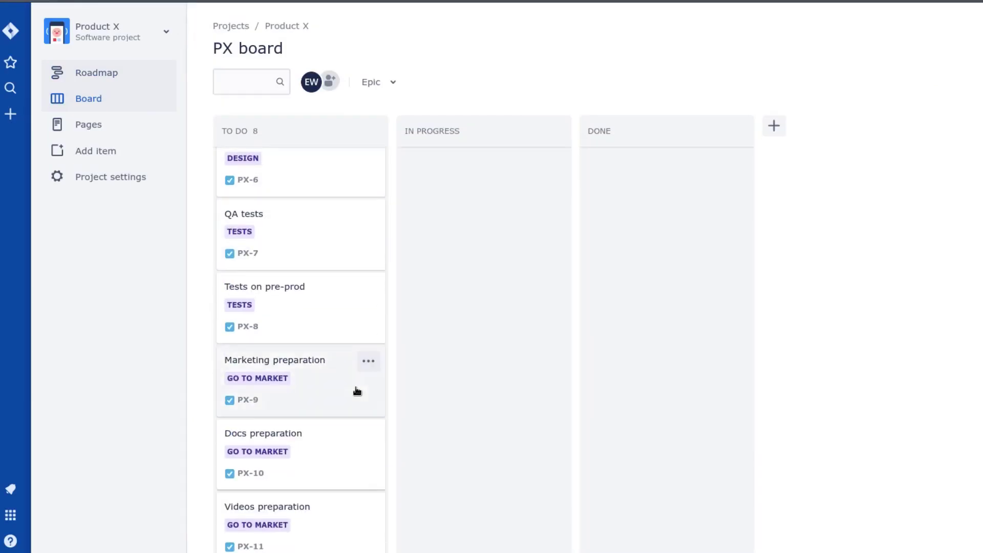
{"action": "scroll", "coordinate": [357, 391], "scroll_direction": "up", "scroll_amount": 3}
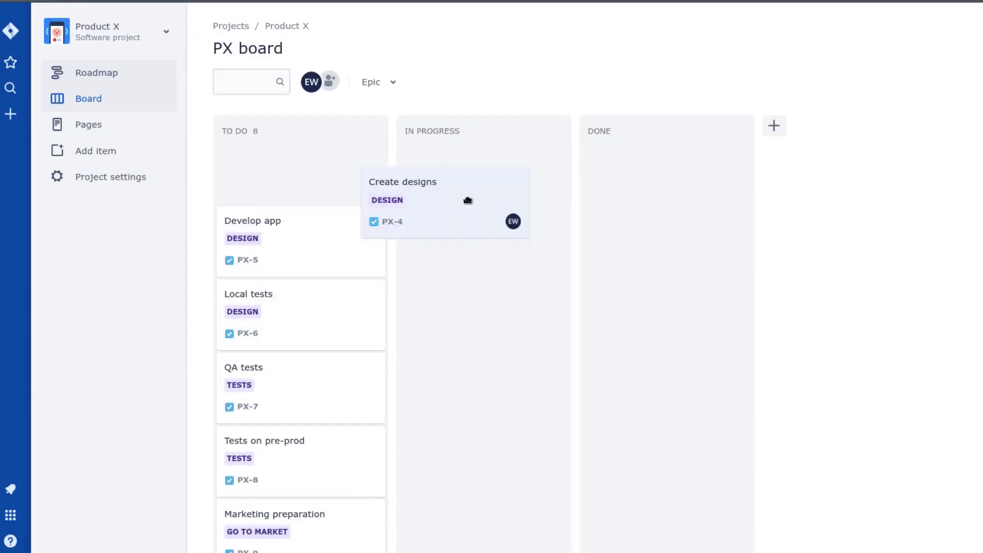
{"action": "left_click_drag", "start_coordinate": [329, 197], "coordinate": [478, 201]}
{"action": "left_click_drag", "start_coordinate": [314, 189], "coordinate": [492, 261]}
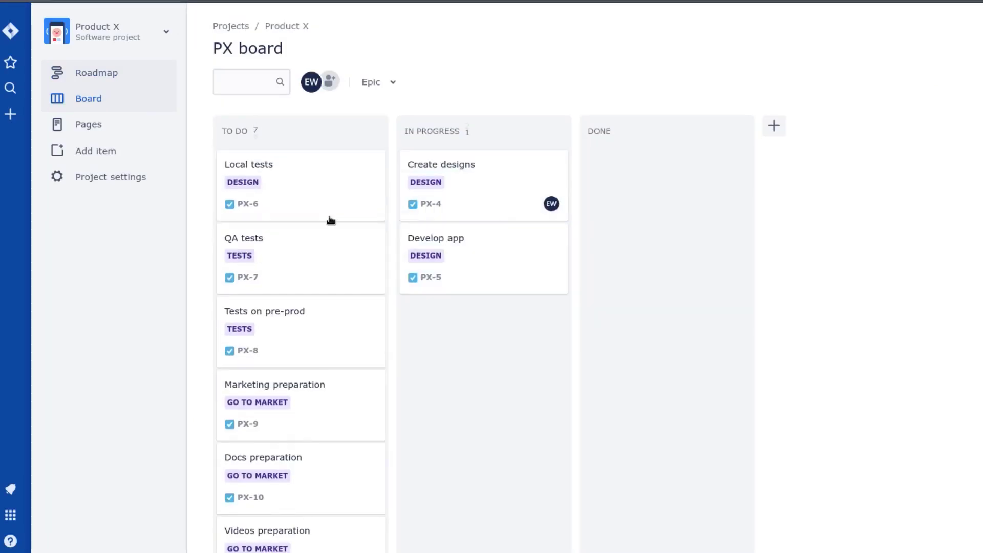
{"action": "left_click_drag", "start_coordinate": [329, 220], "coordinate": [499, 395]}
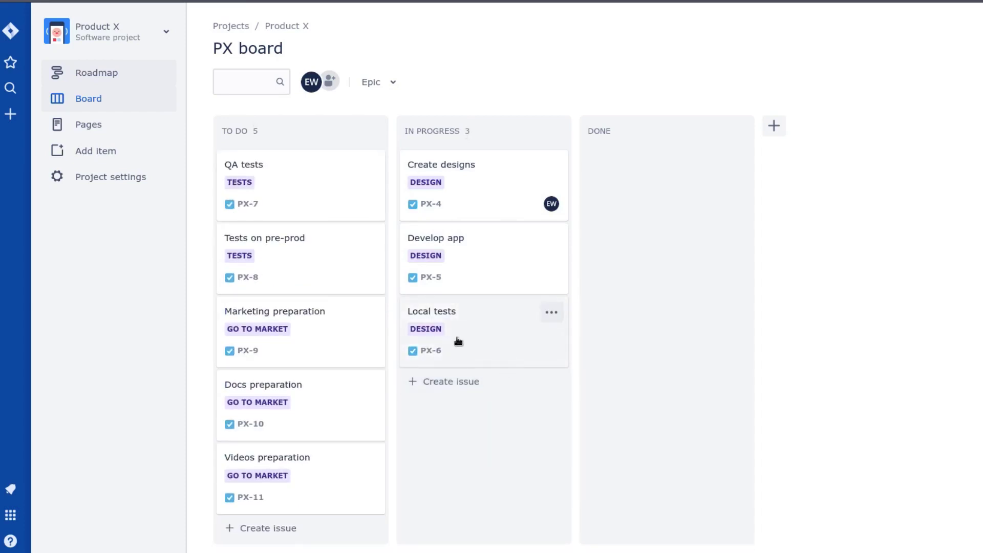
Move Tests on pre-prod, Local tests, Develop app and Create designs into Done.
{"action": "mouse_move", "coordinate": [292, 253]}
{"action": "left_mouse_down"}
{"action": "mouse_move", "coordinate": [479, 417]}
{"action": "mouse_move", "coordinate": [653, 324]}
{"action": "left_mouse_up"}
{"action": "left_click_drag", "start_coordinate": [463, 323], "coordinate": [663, 314]}
{"action": "left_click_drag", "start_coordinate": [465, 248], "coordinate": [619, 341]}
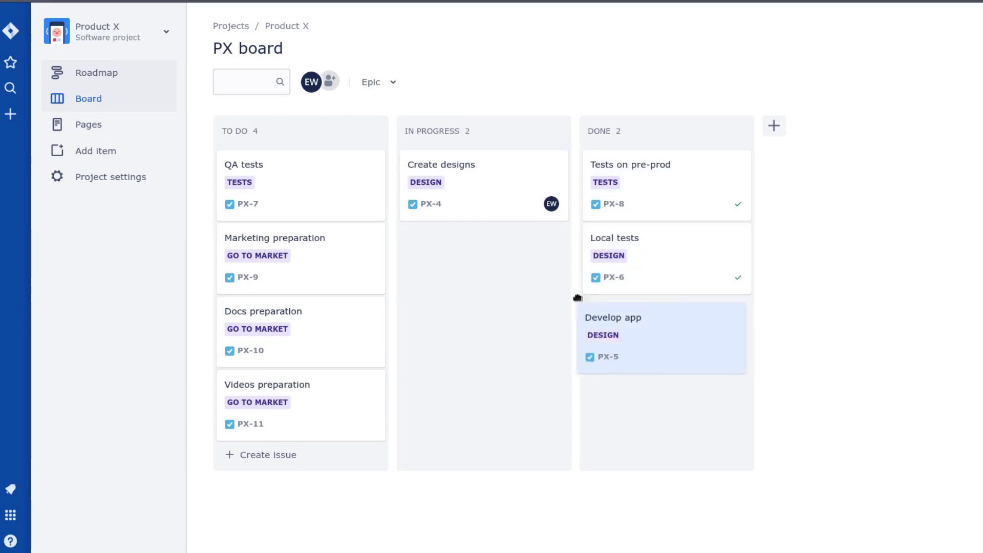
{"action": "left_click_drag", "start_coordinate": [484, 173], "coordinate": [670, 402]}
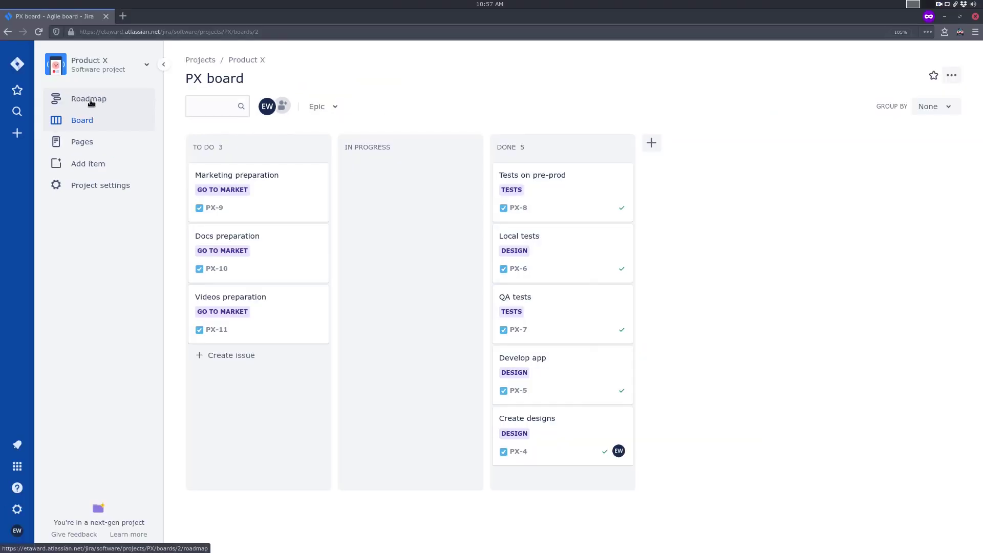
Back on the roadmap, enable the Progress view option to show epic progress bars.
{"action": "left_click", "coordinate": [88, 100]}
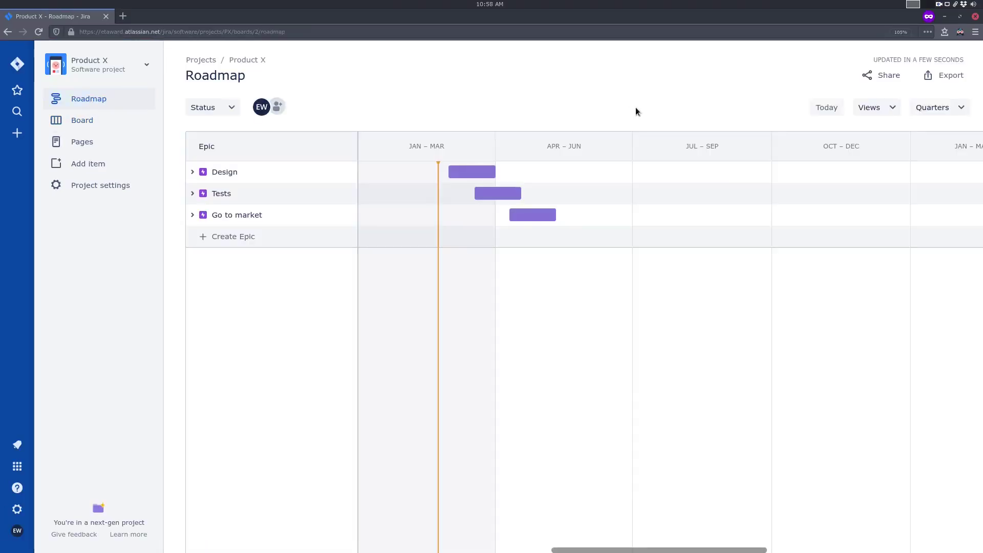
{"action": "left_click", "coordinate": [862, 109]}
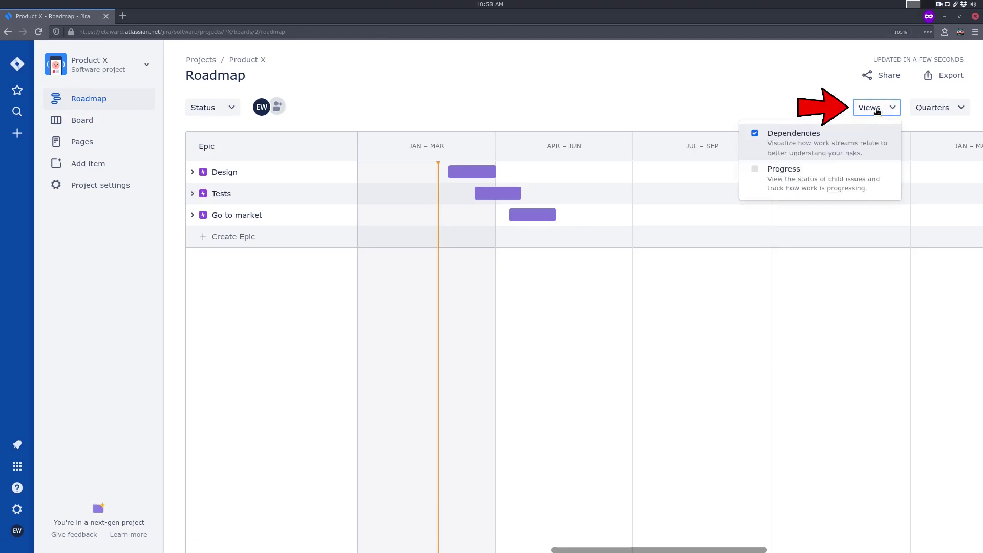
{"action": "left_click", "coordinate": [755, 170]}
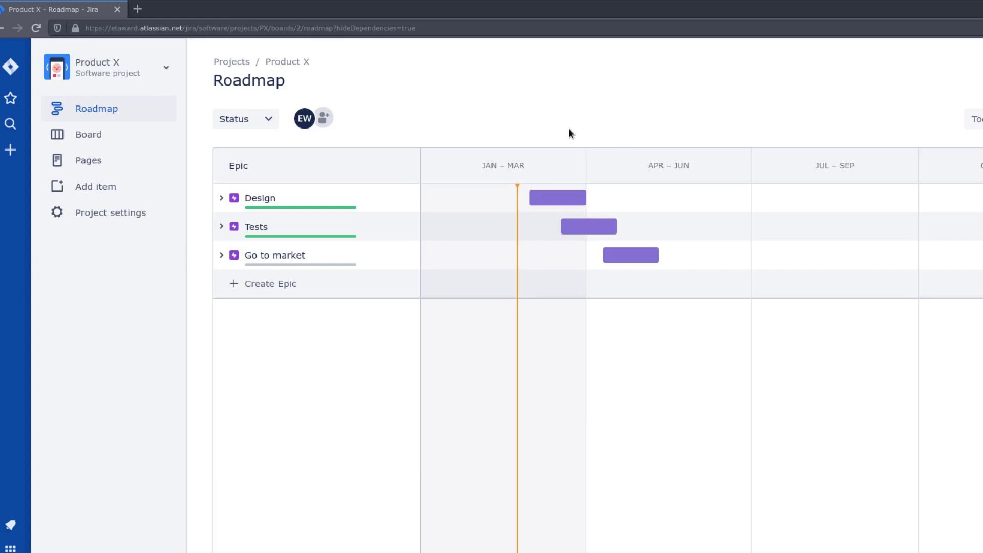
Expand Design, Tests and Go to market to see their child issues' statuses.
{"action": "left_click", "coordinate": [221, 198]}
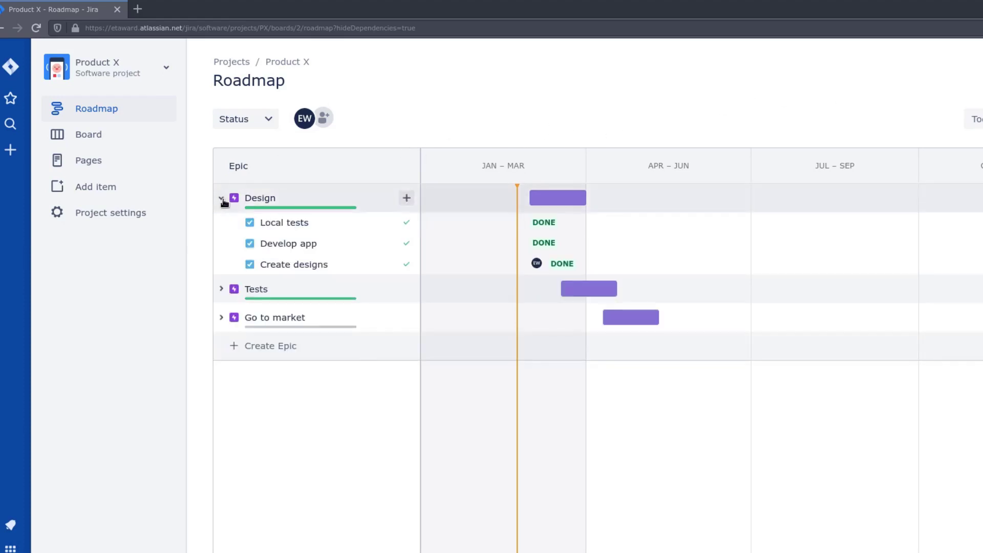
{"action": "left_click", "coordinate": [221, 289]}
{"action": "left_click", "coordinate": [221, 359]}
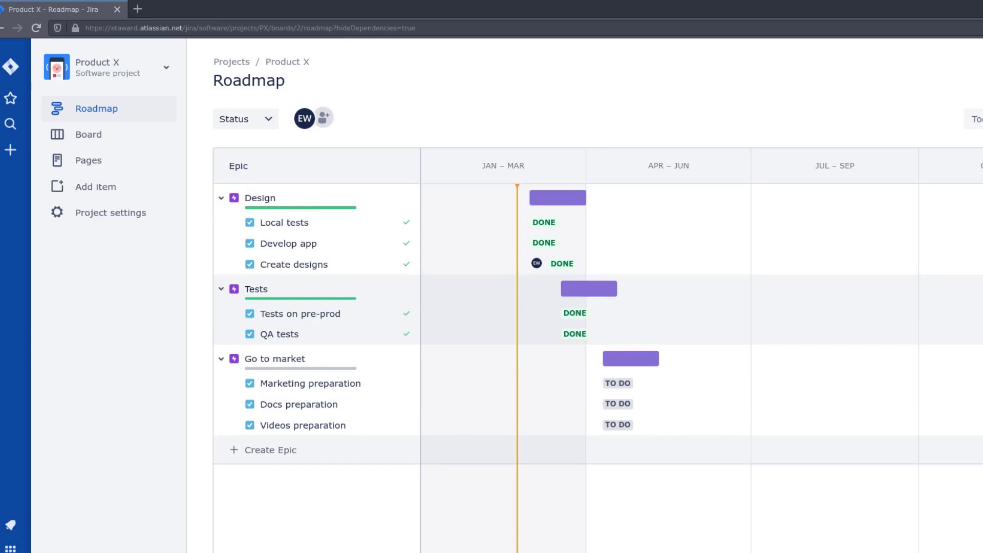